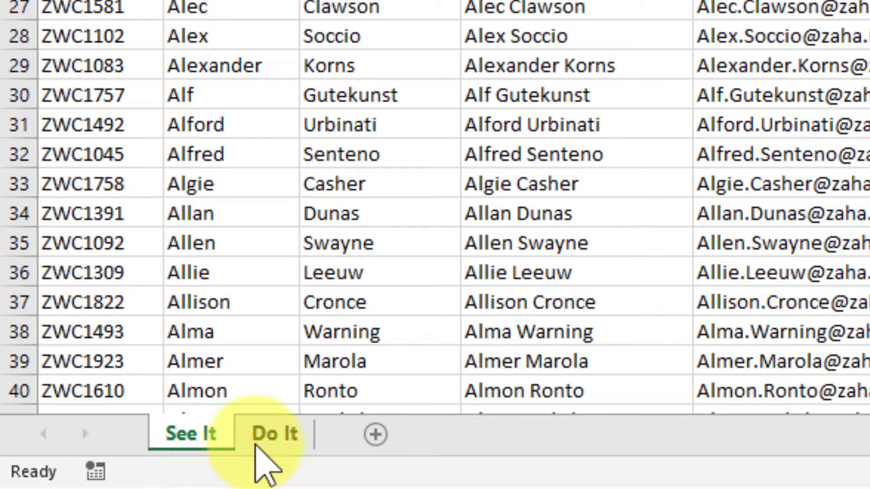
Check the Do It sheet, then on See It fill Jan down column N as a month series
click(256, 446)
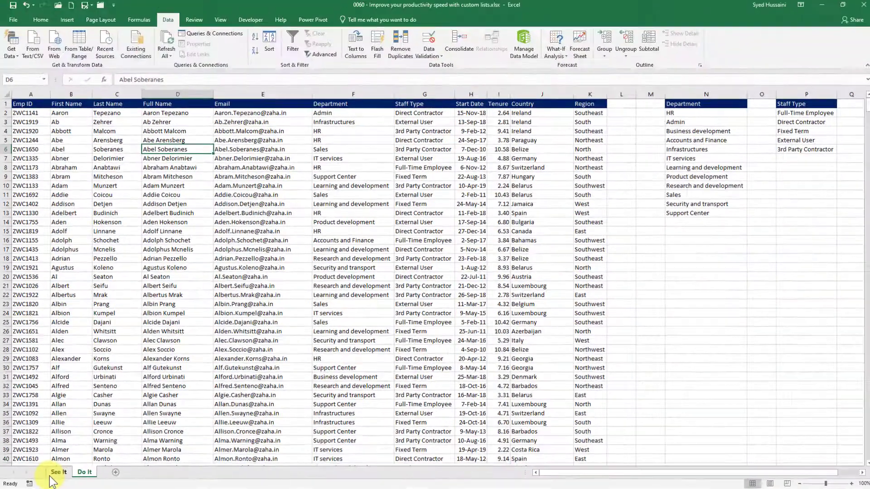
click(190, 434)
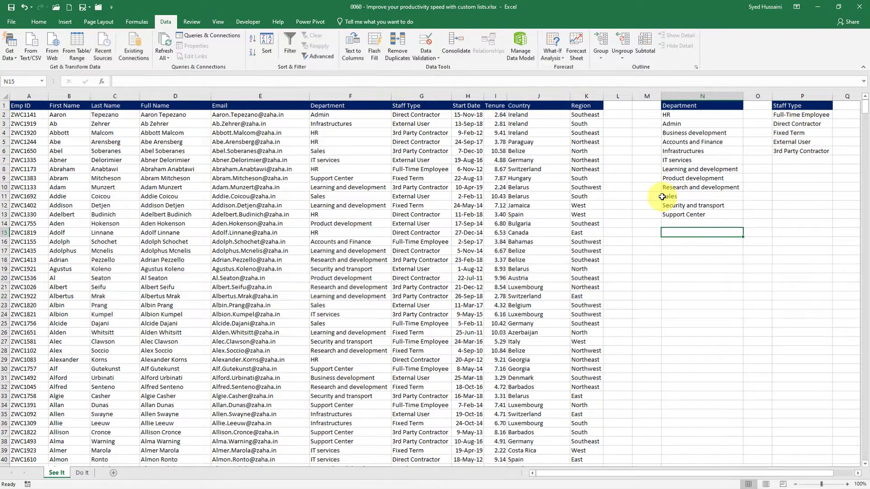
text(Jan)
key(Return)
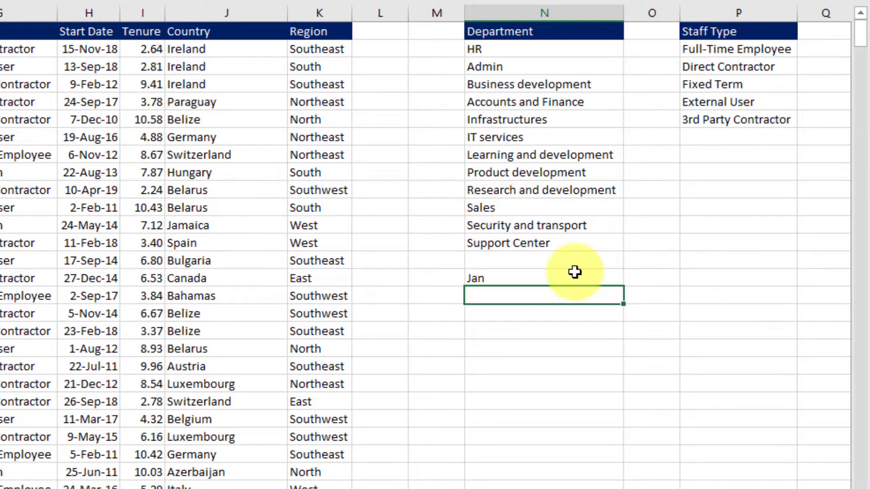
click(589, 278)
drag(624, 289, 624, 390)
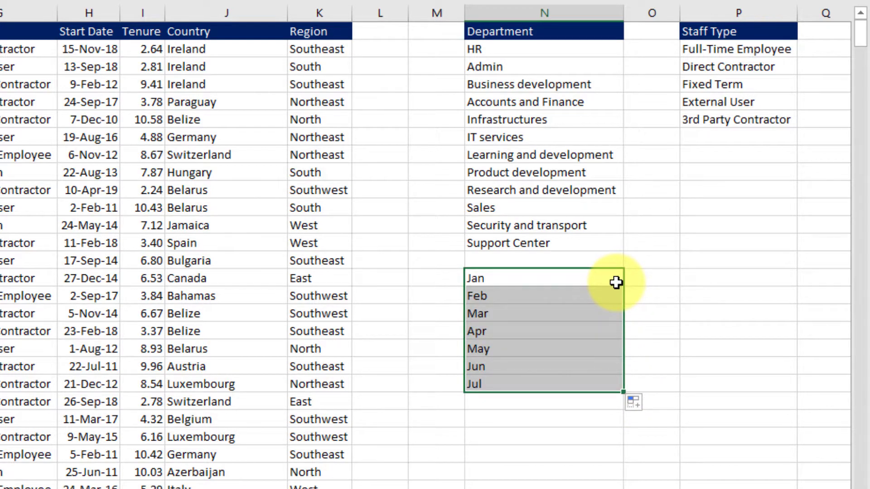
Clear the months, enter HR, fill it down (it only copies HR), and clear it again
key(Delete)
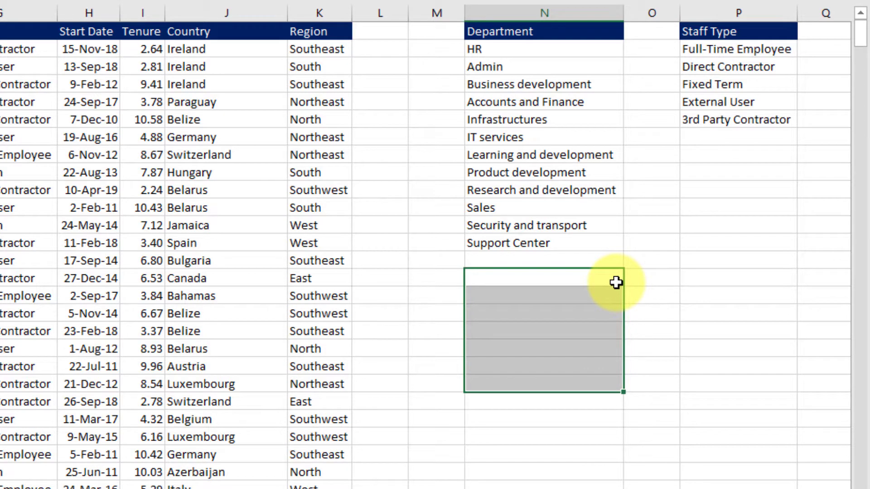
click(616, 283)
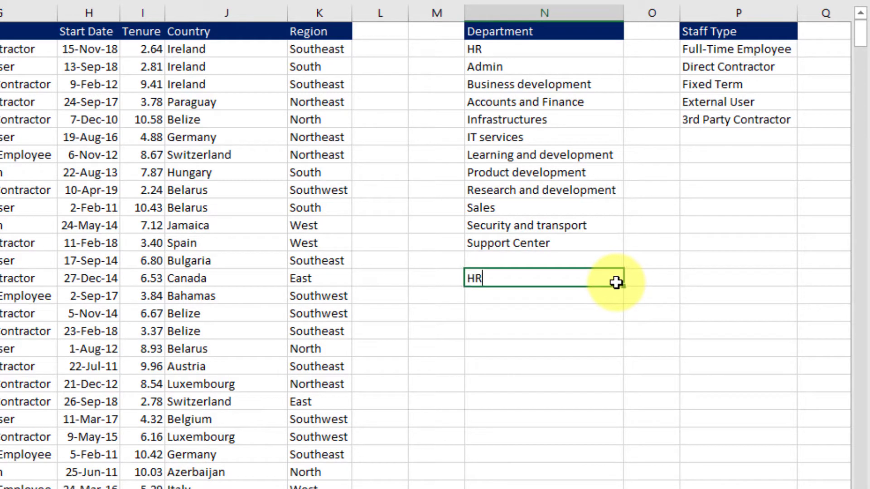
key(Return)
click(577, 275)
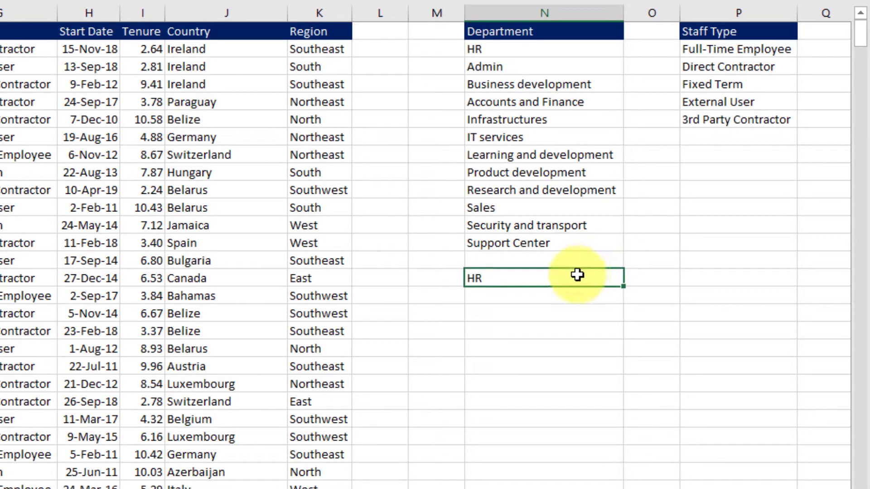
click(555, 50)
click(599, 280)
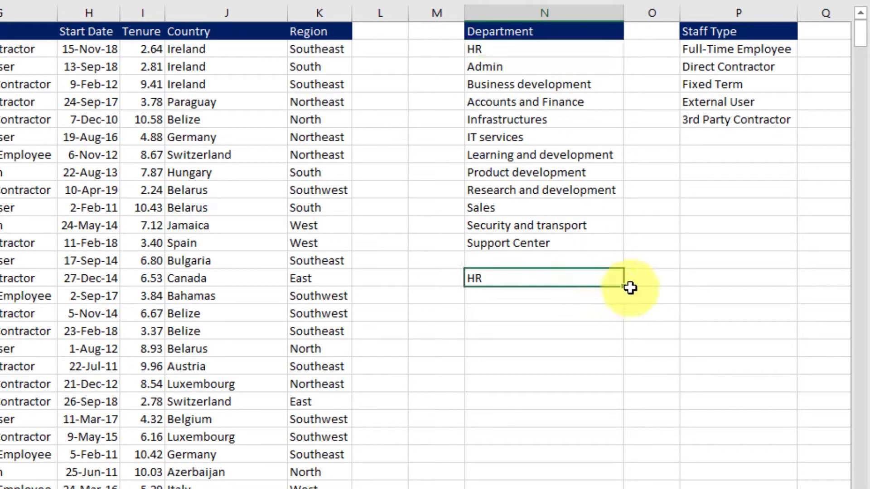
drag(627, 288, 619, 367)
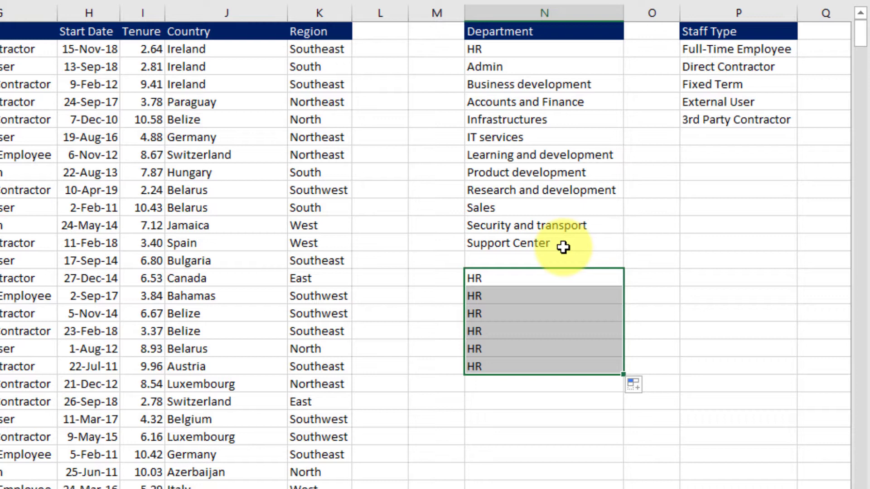
key(Delete)
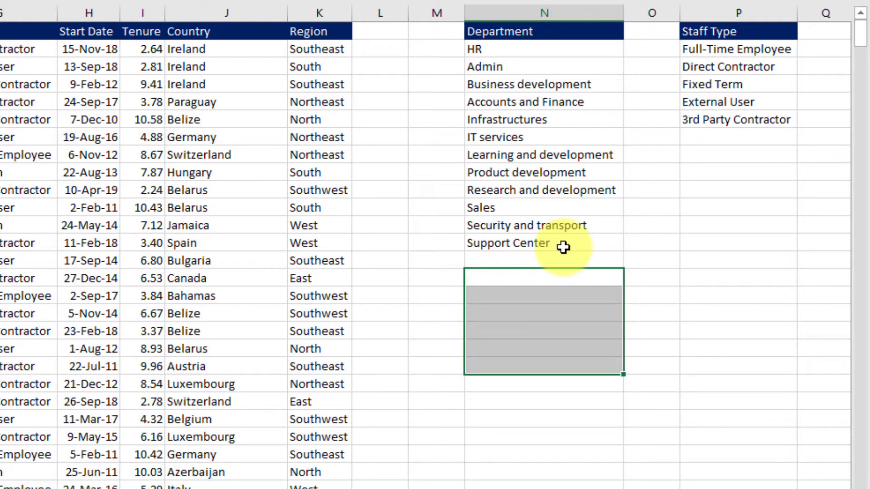
Select the department names from Admin to Support Center, then deselect them
click(515, 278)
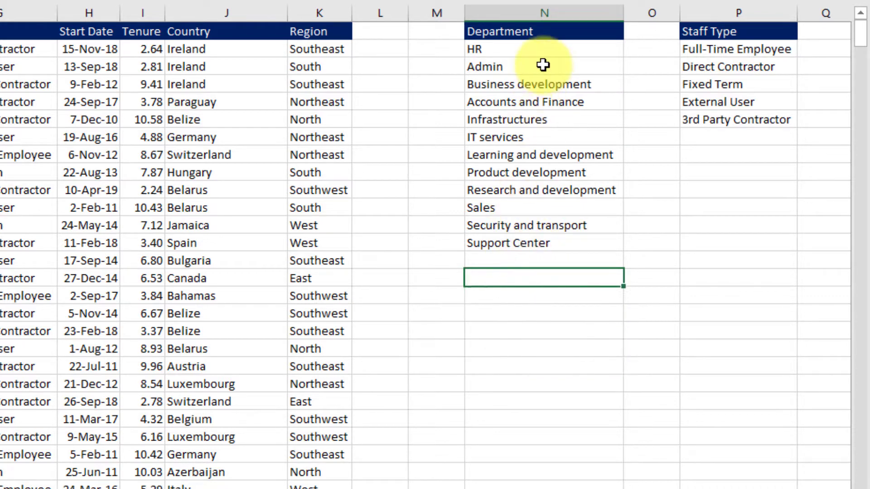
drag(542, 64, 515, 246)
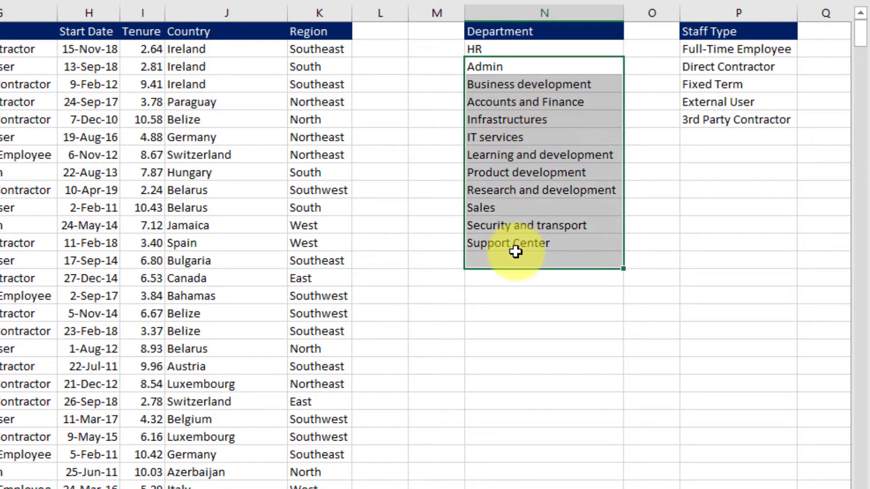
click(517, 348)
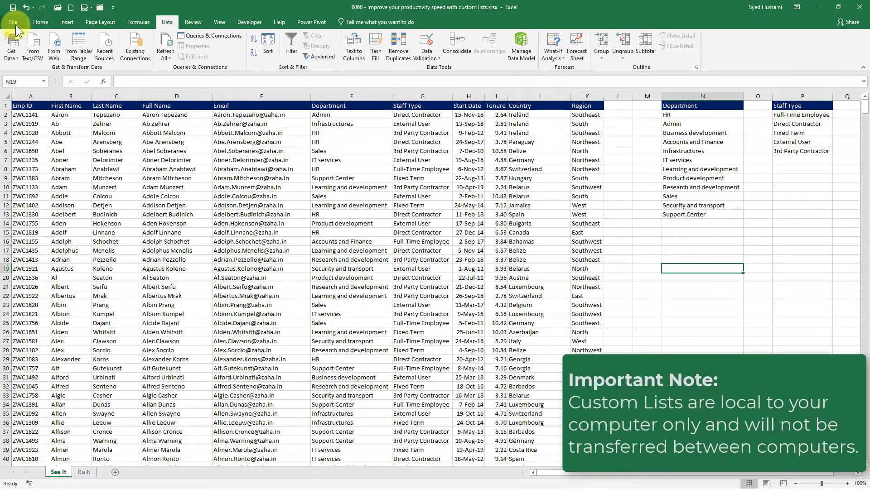
Go to the Advanced page of Excel Options and scroll down to the General section
click(16, 26)
click(31, 275)
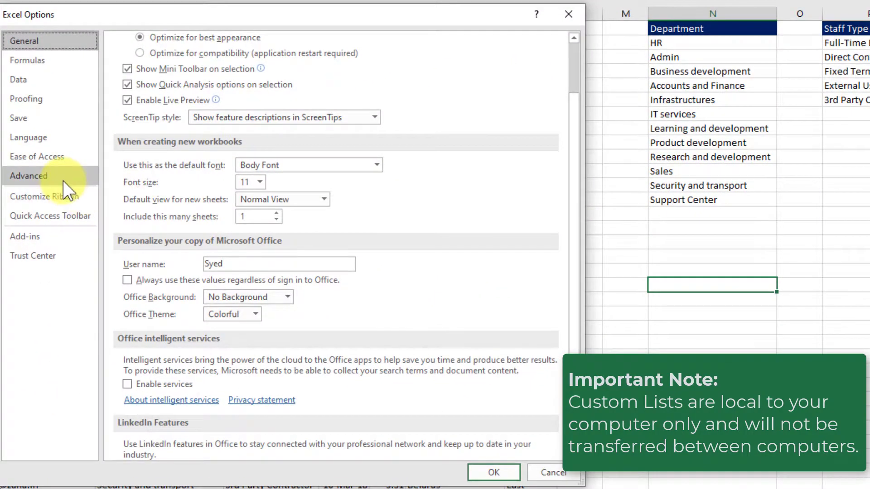
click(63, 179)
drag(569, 83, 559, 410)
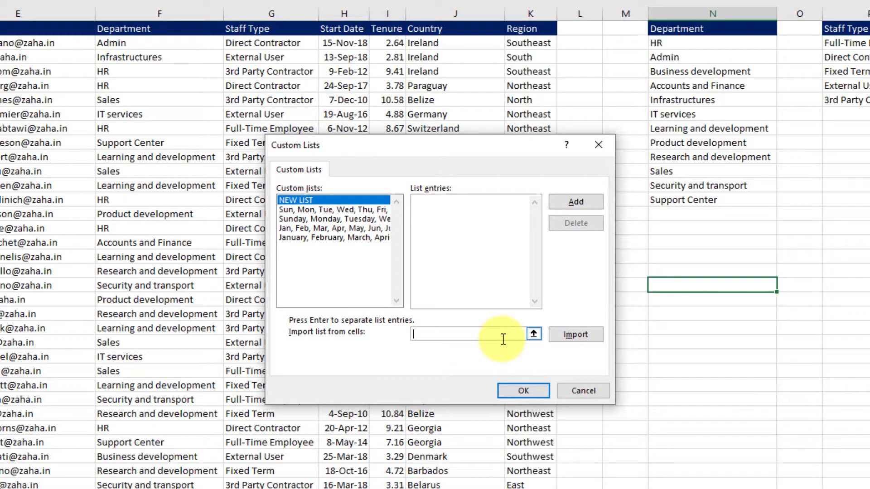
Import the department names from $N$2:$N$13 as a custom list and close both dialogs
click(533, 336)
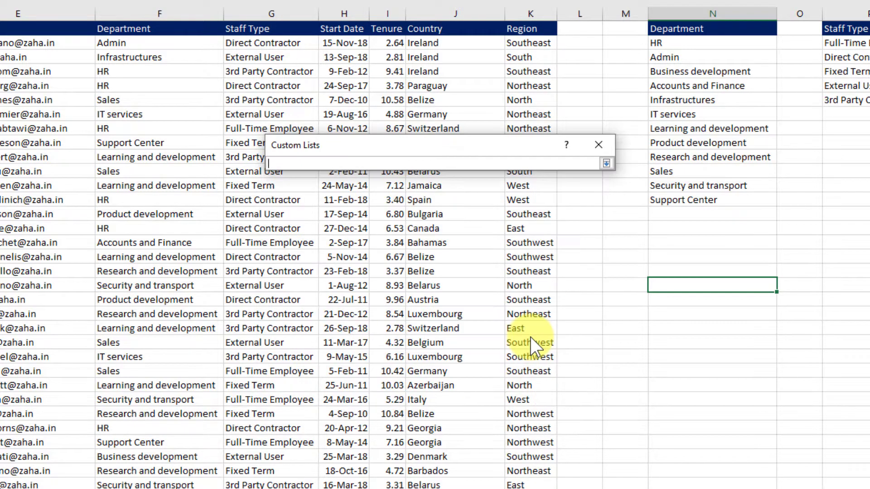
drag(718, 45, 695, 200)
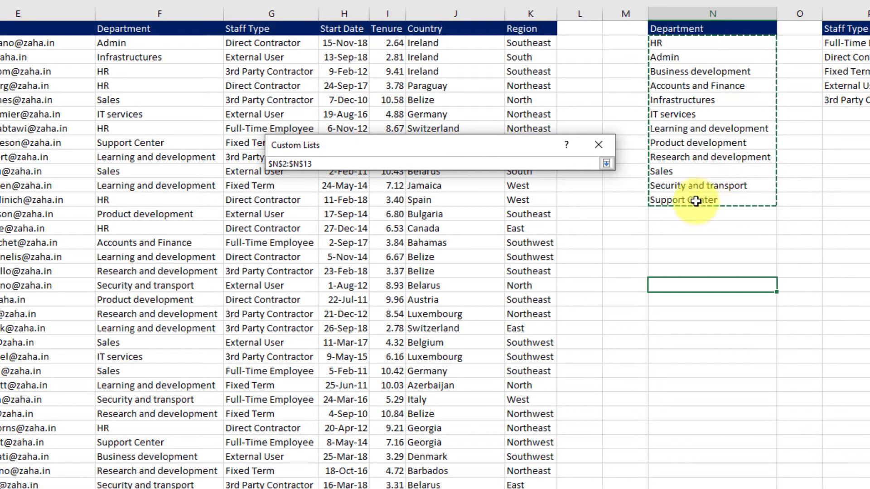
click(606, 163)
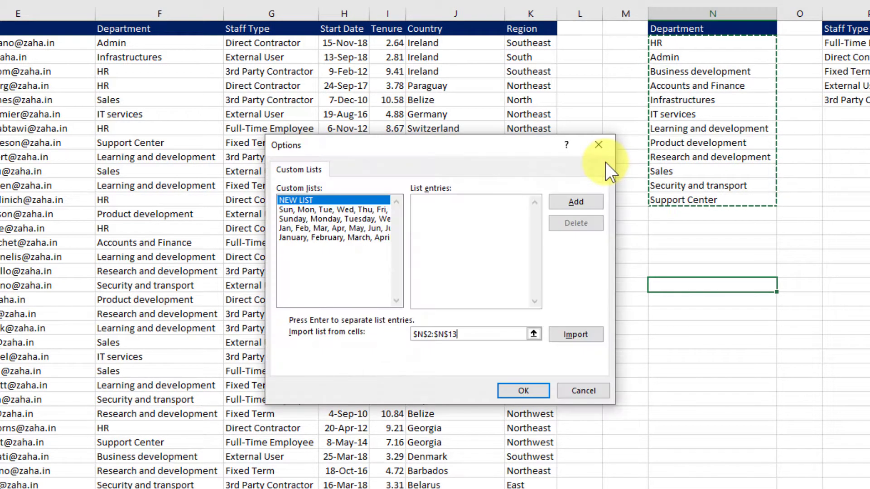
click(566, 341)
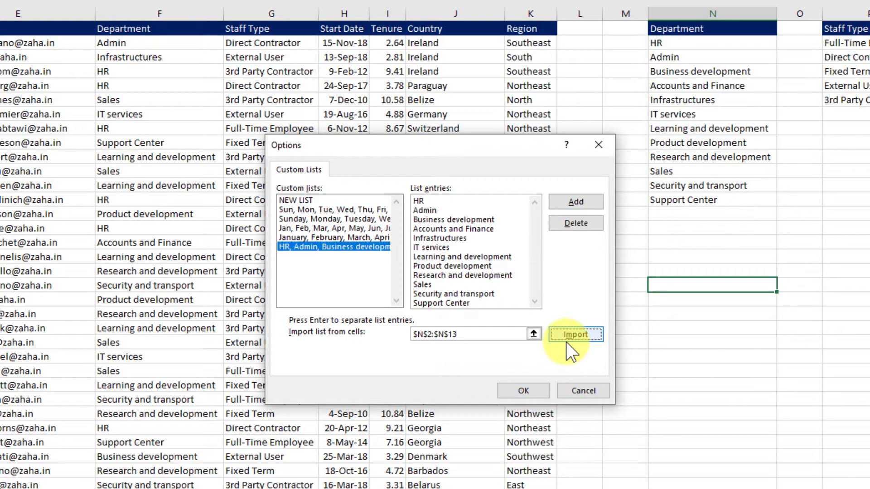
click(534, 390)
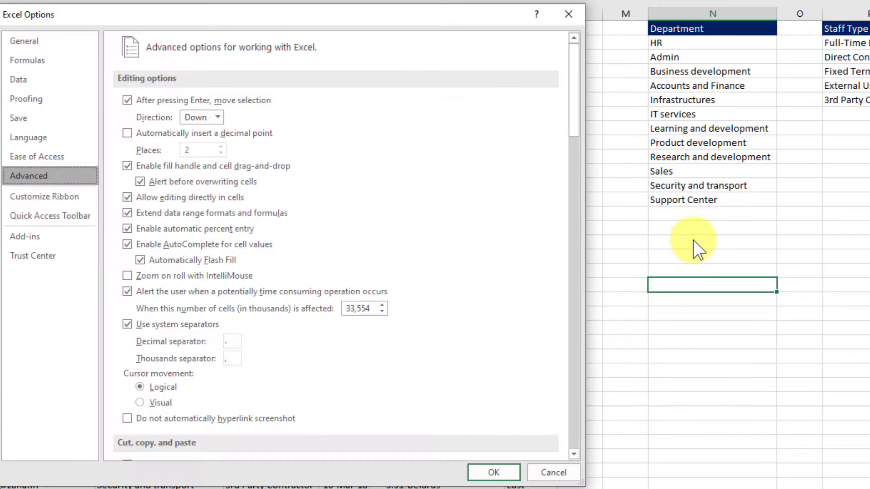
click(495, 472)
Enter HR below the list and fill down, confirming it now repeats the department sequence
click(700, 254)
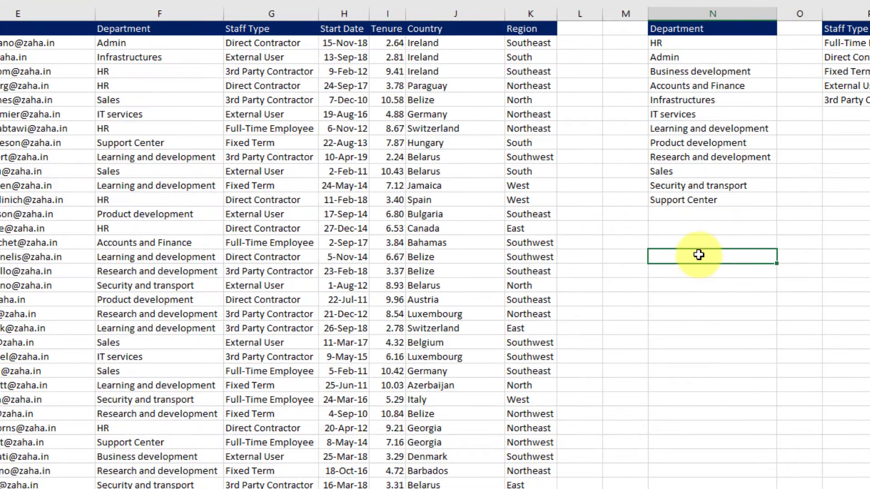
text(HR)
key(Return)
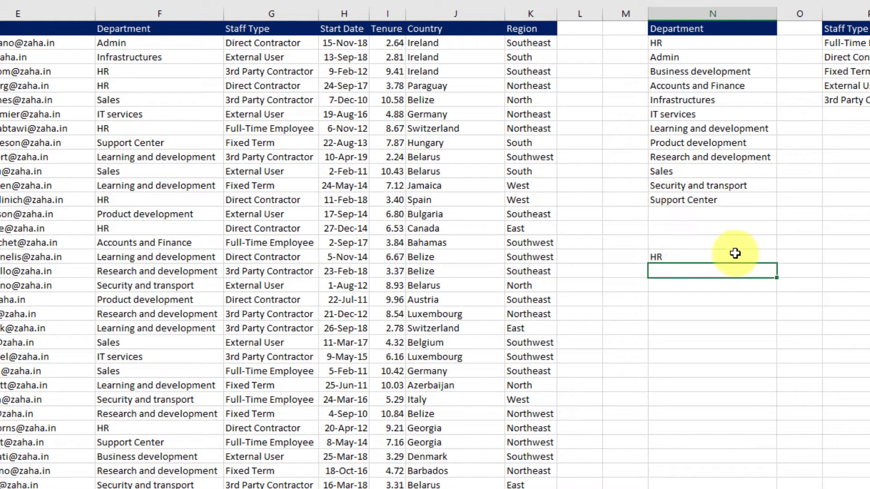
click(734, 253)
drag(776, 266, 769, 457)
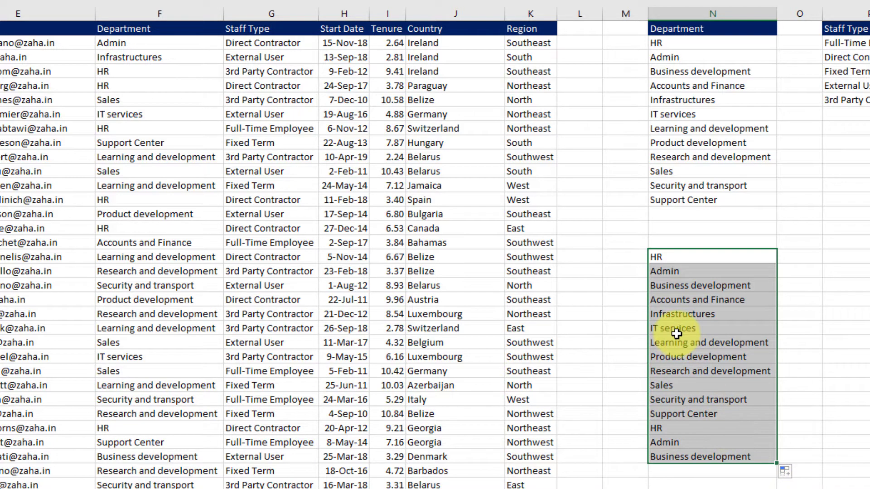
Delete the extra and copied department entries from column N
click(682, 412)
drag(713, 429, 713, 453)
key(Delete)
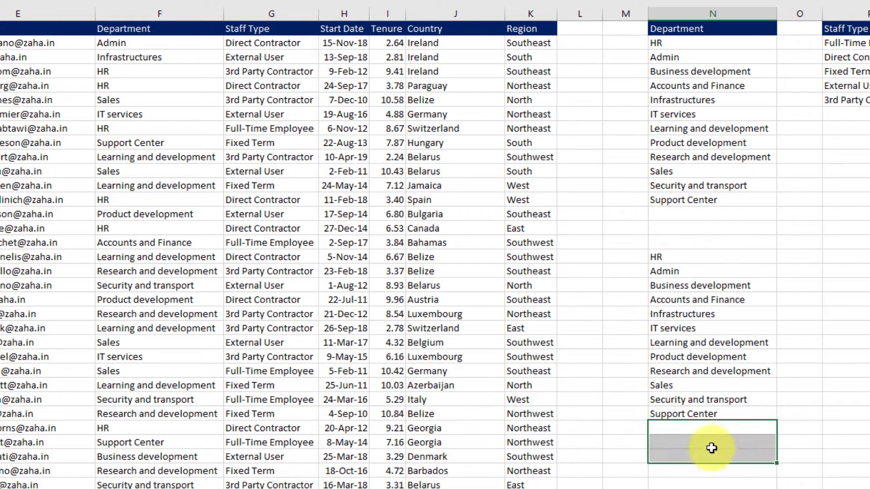
drag(727, 256, 711, 427)
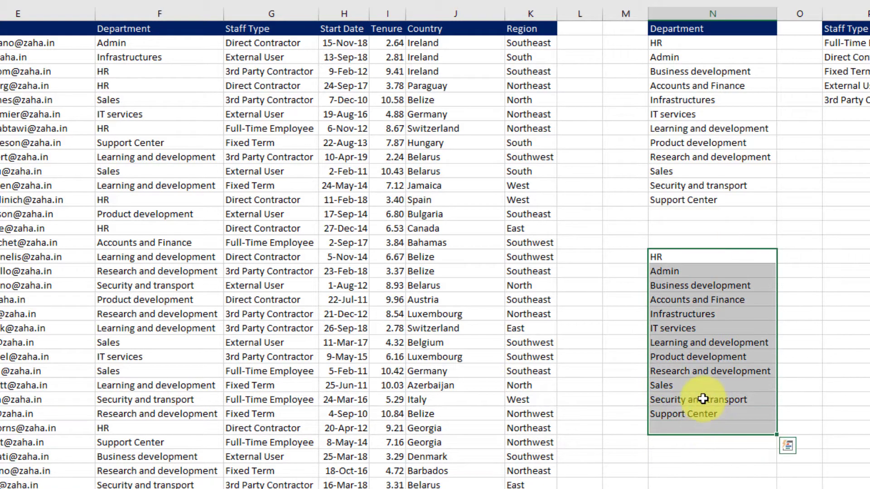
key(Delete)
drag(149, 45, 151, 60)
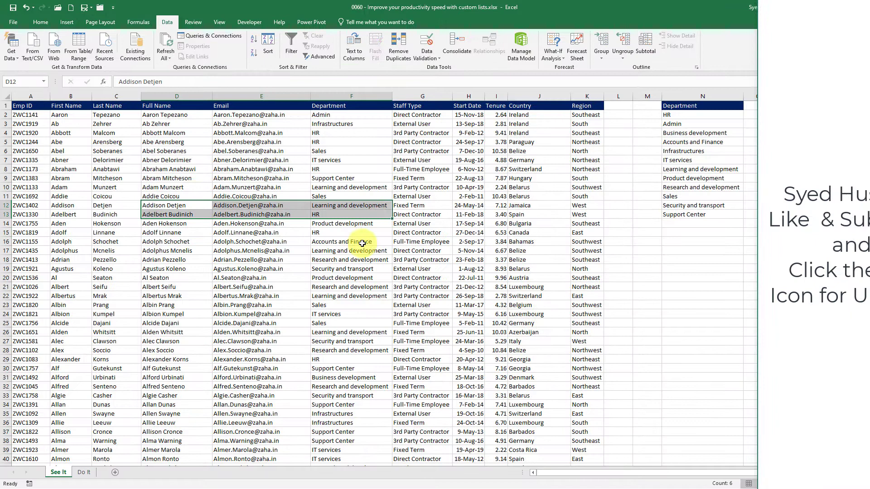
Sort the employee table A to Z on the Department column, putting Accounts and Finance first
drag(172, 170, 175, 274)
click(346, 122)
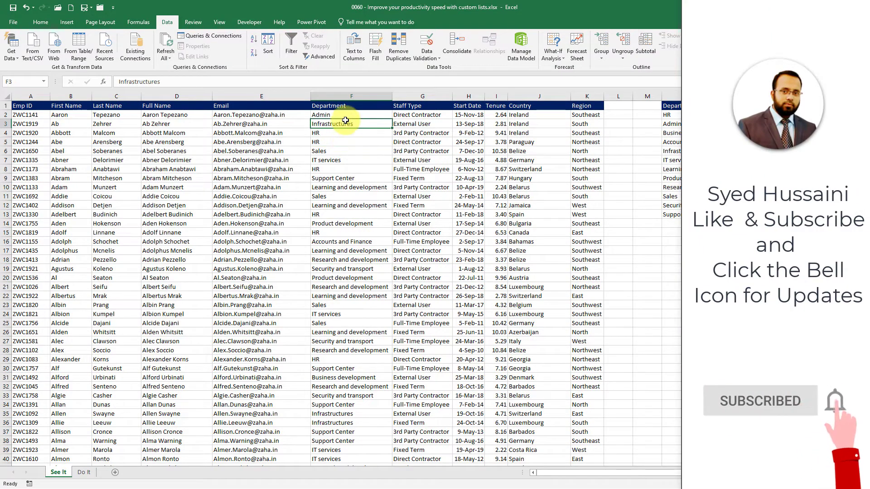
click(337, 131)
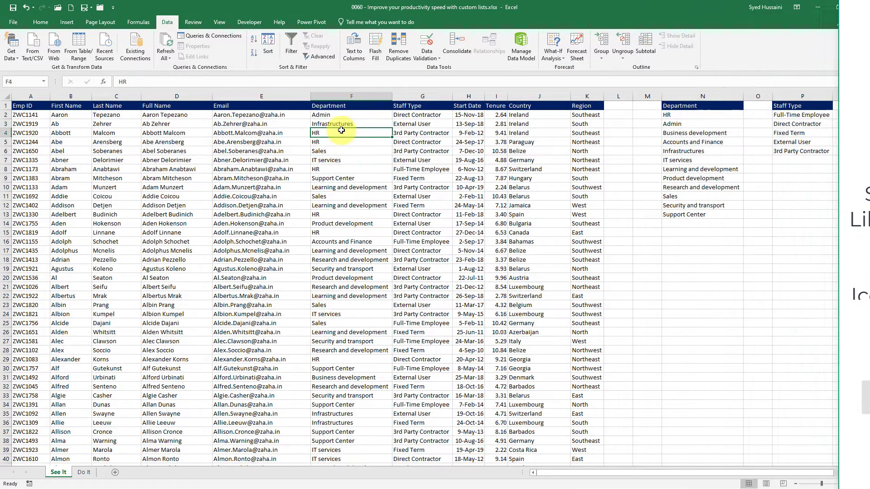
click(338, 124)
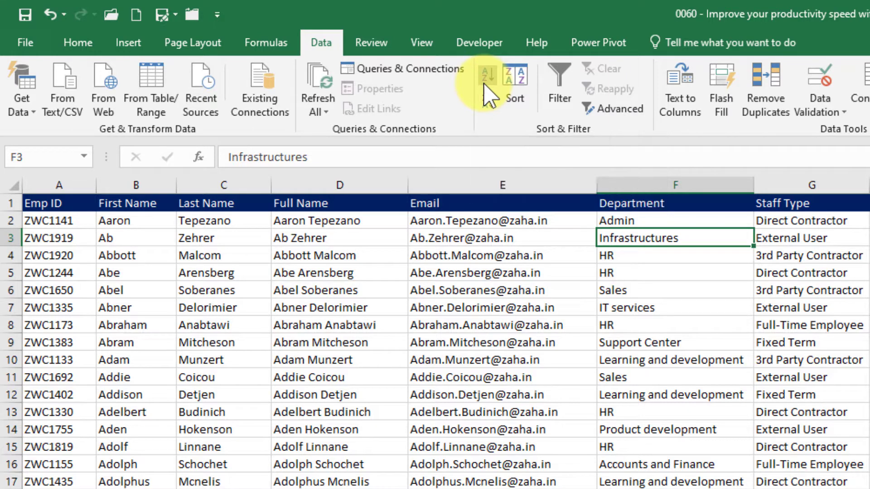
click(487, 93)
drag(662, 208, 663, 488)
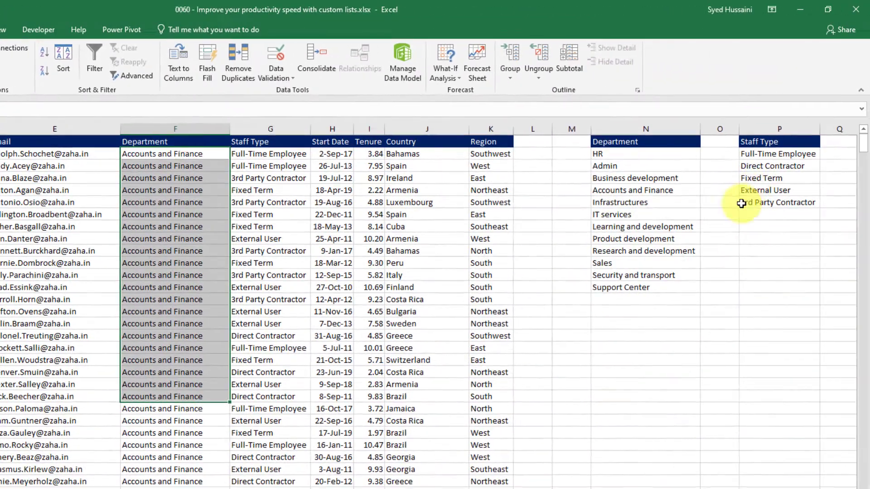
click(767, 157)
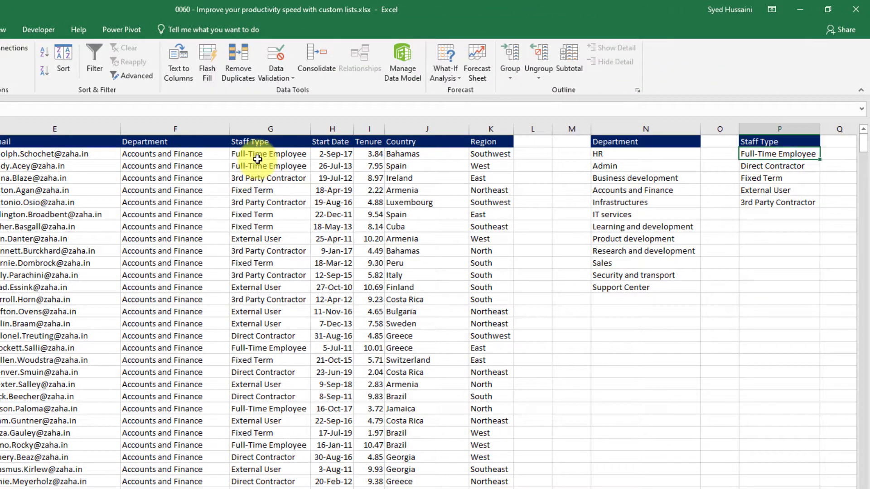
drag(256, 154, 273, 288)
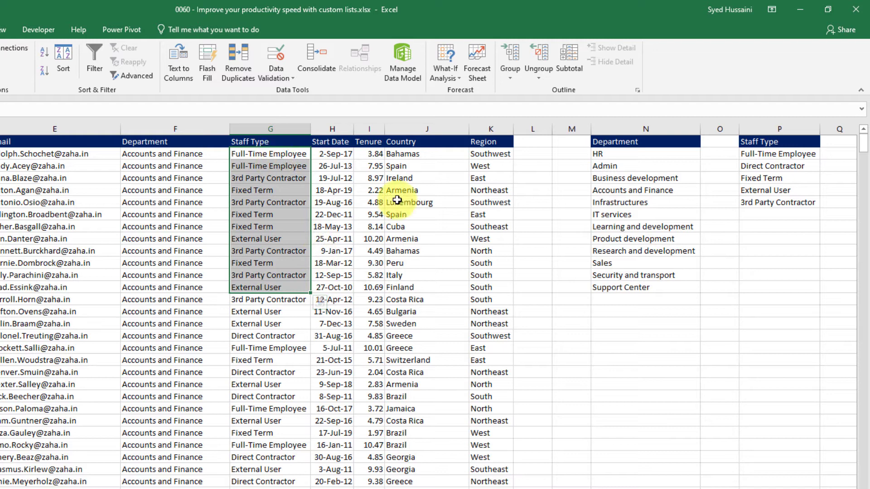
click(765, 154)
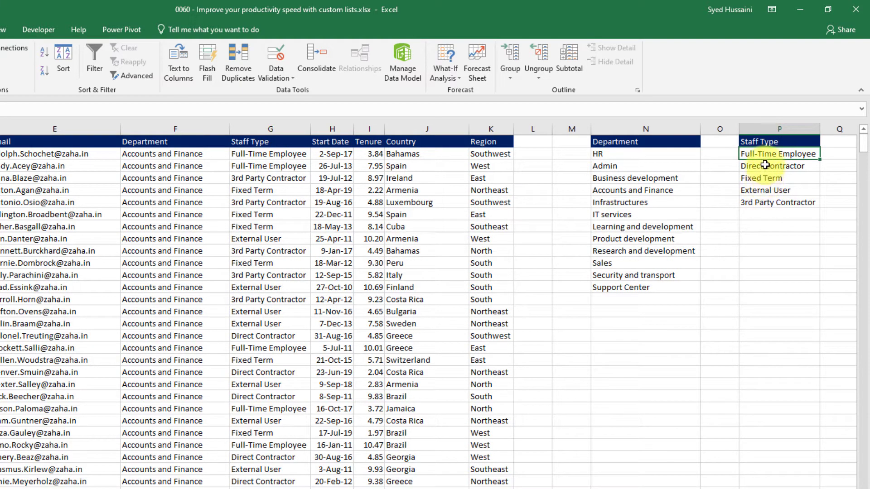
click(765, 165)
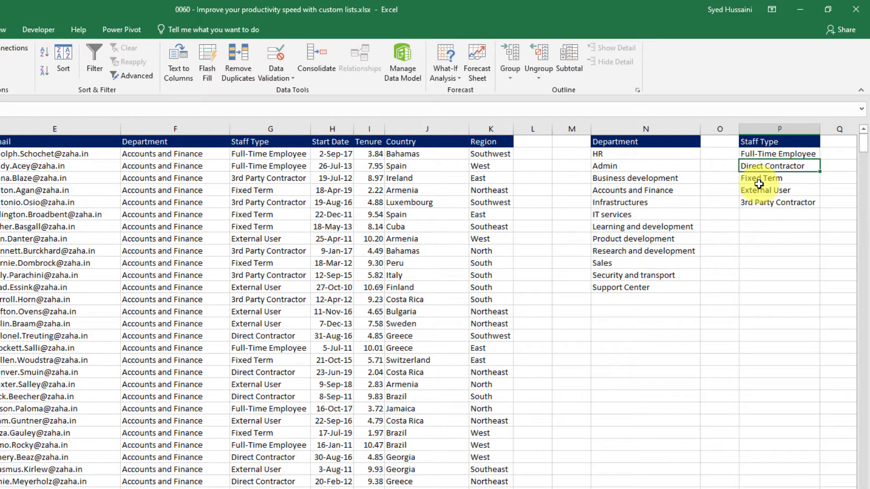
click(759, 181)
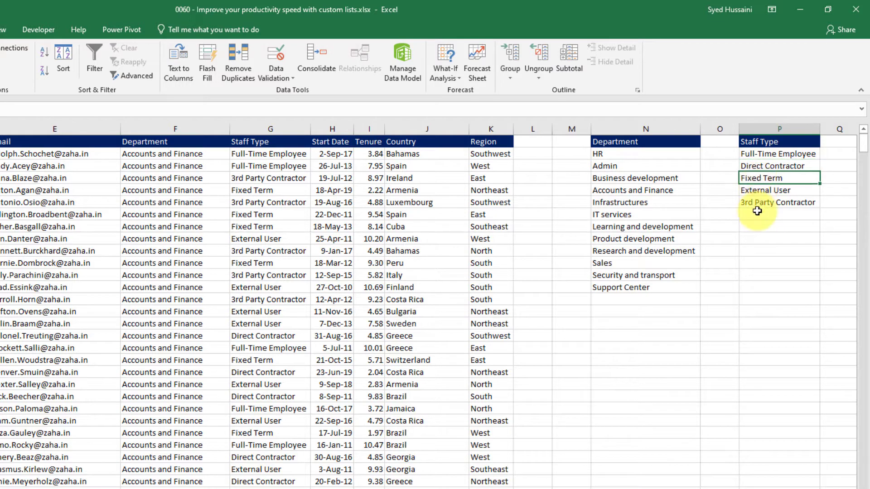
click(266, 168)
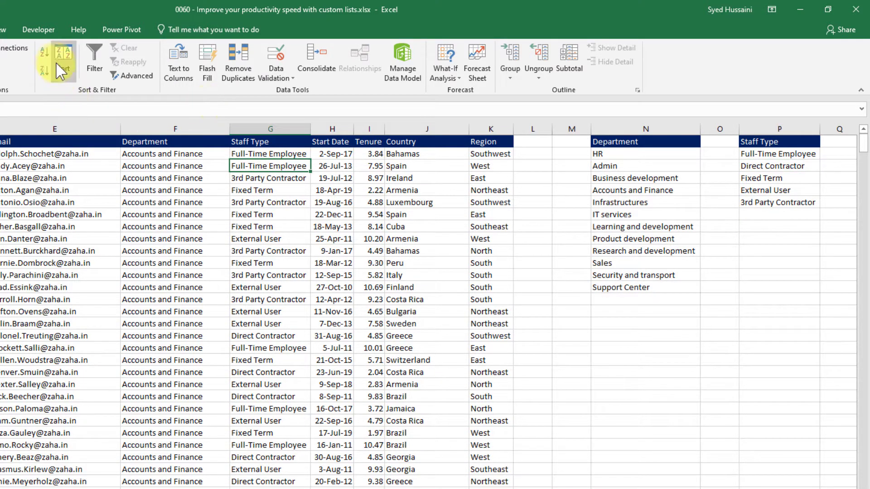
Sort the table by Staff Type and review the results, with 3rd Party Contractor rows first
click(45, 52)
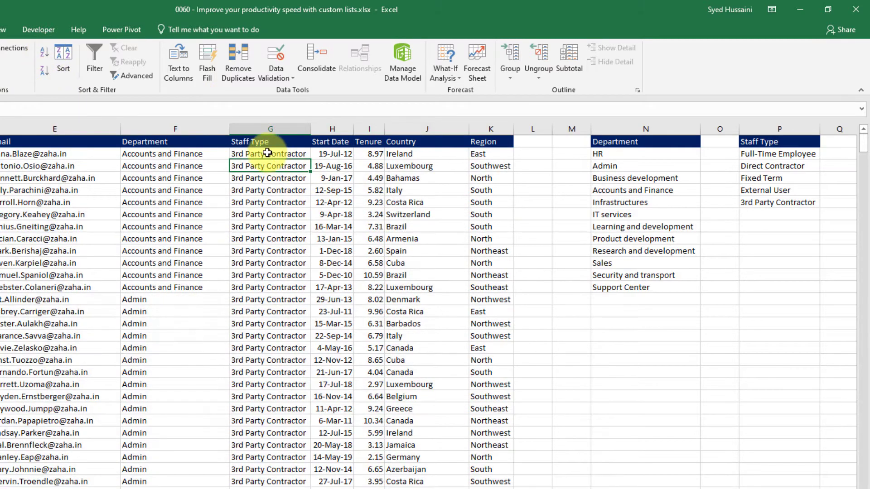
drag(272, 154, 271, 421)
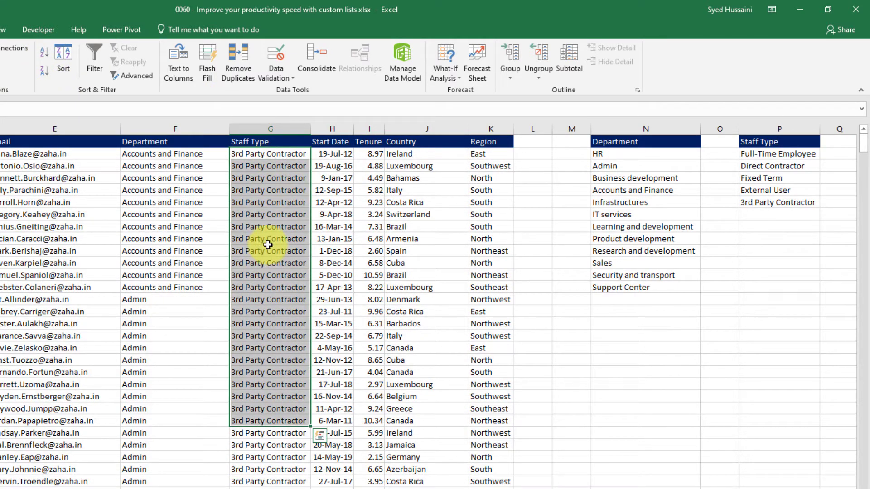
scroll(268, 241, down, 20)
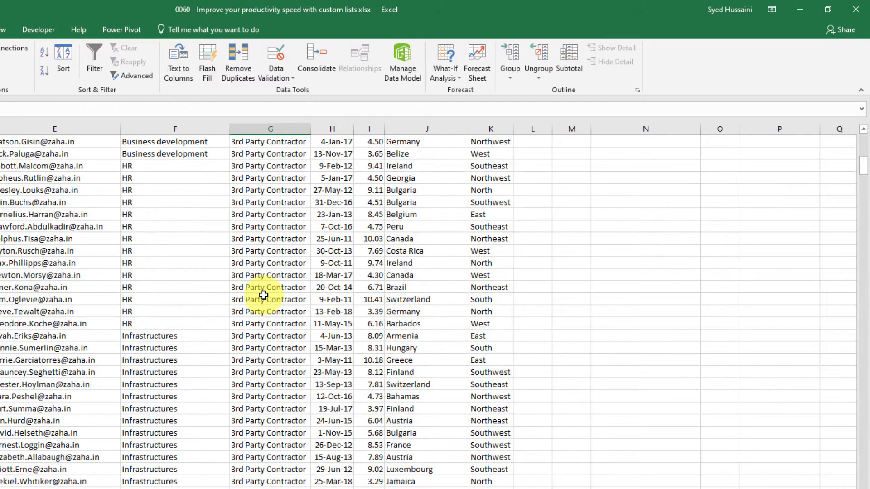
scroll(263, 289, down, 20)
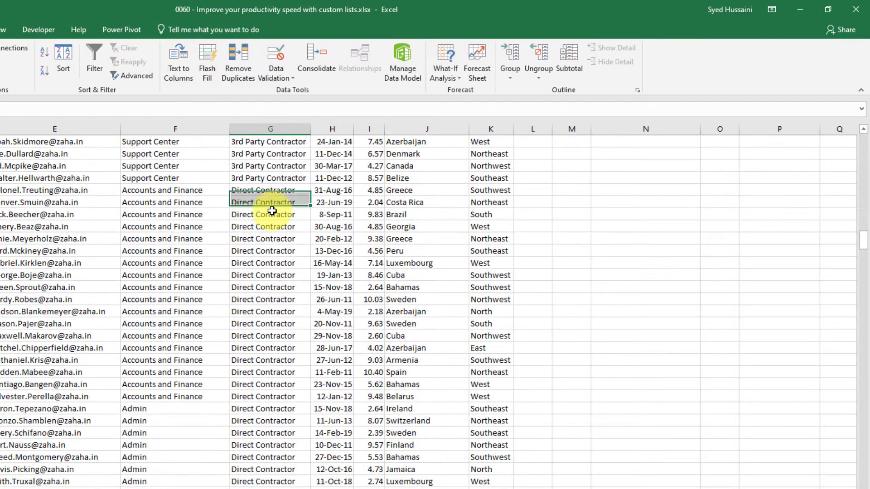
click(273, 210)
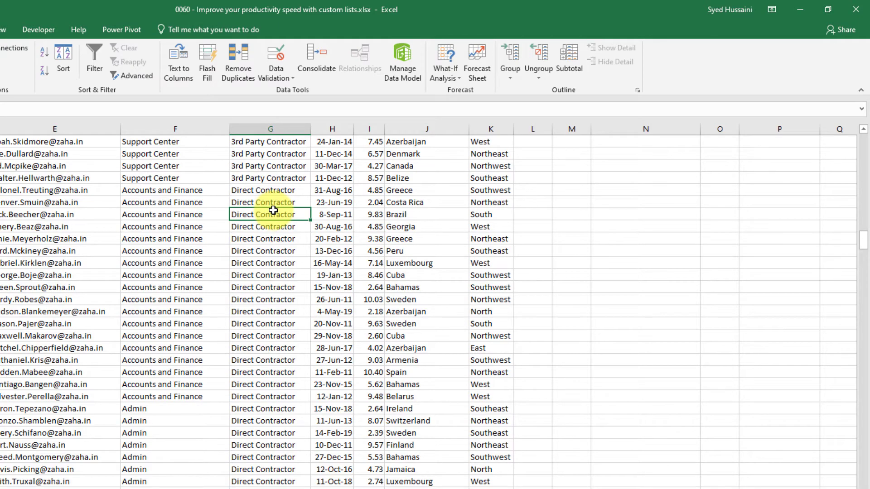
key(ctrl+Up)
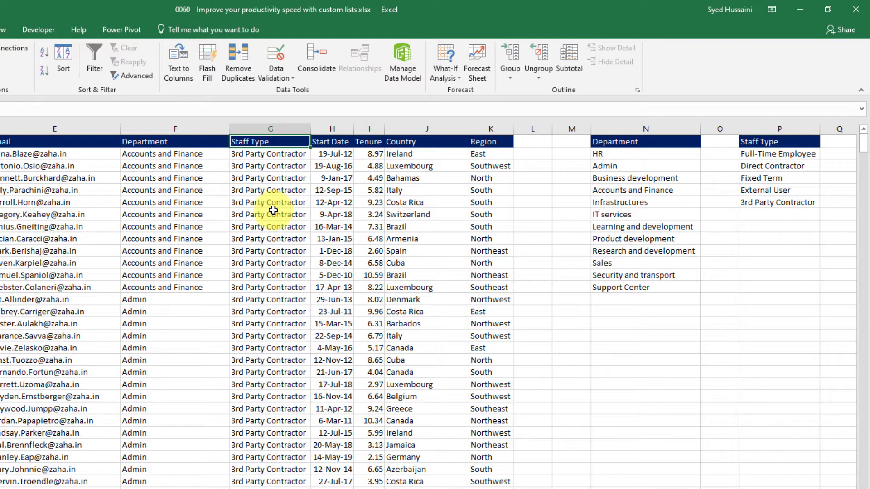
click(253, 199)
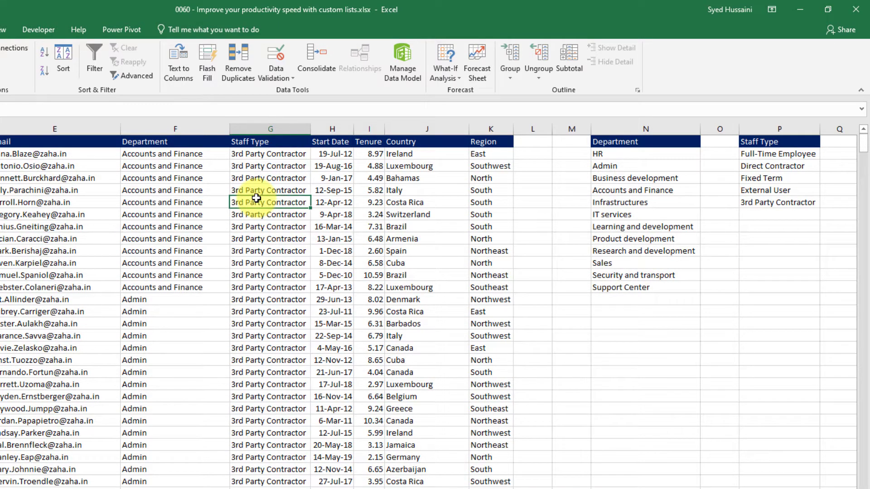
drag(254, 154, 249, 360)
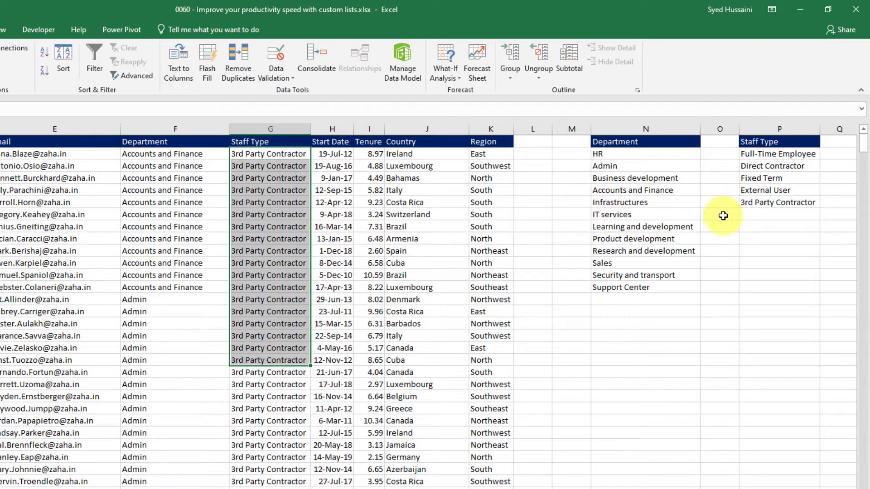
Select the five Staff Type values in P2:P6, Full-Time Employee through 3rd Party Contractor
drag(762, 155, 770, 202)
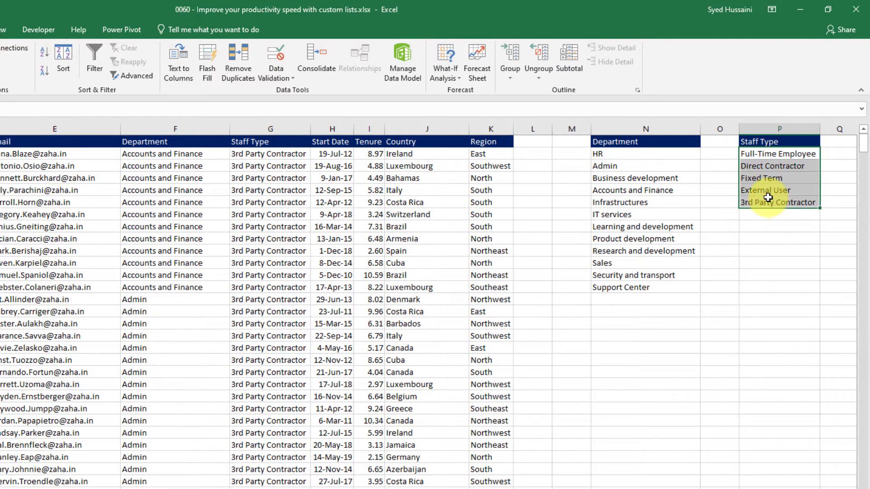
click(750, 166)
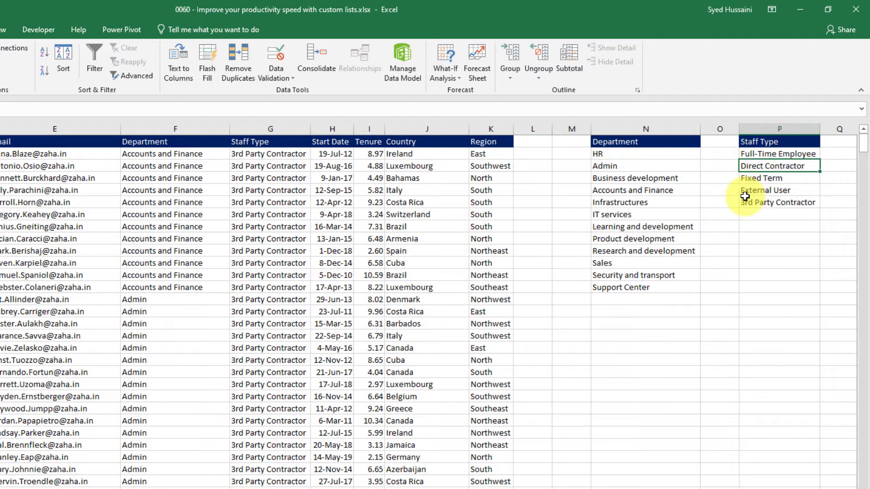
click(754, 178)
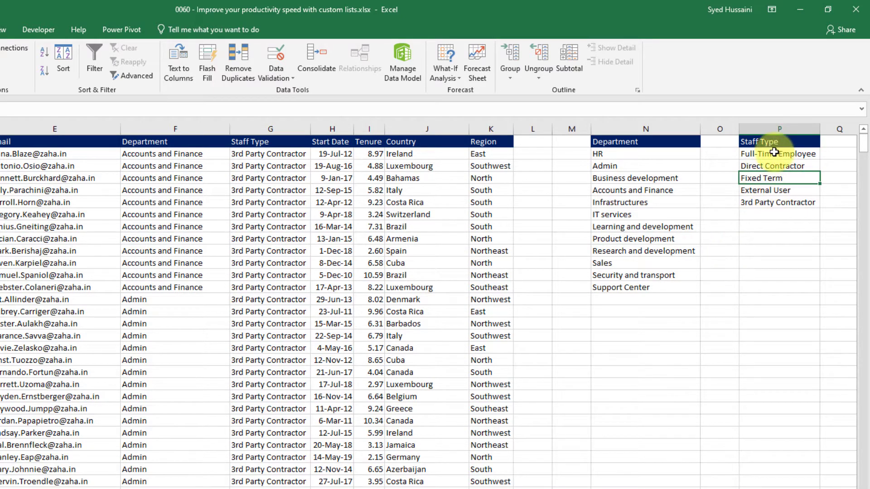
drag(770, 154, 771, 207)
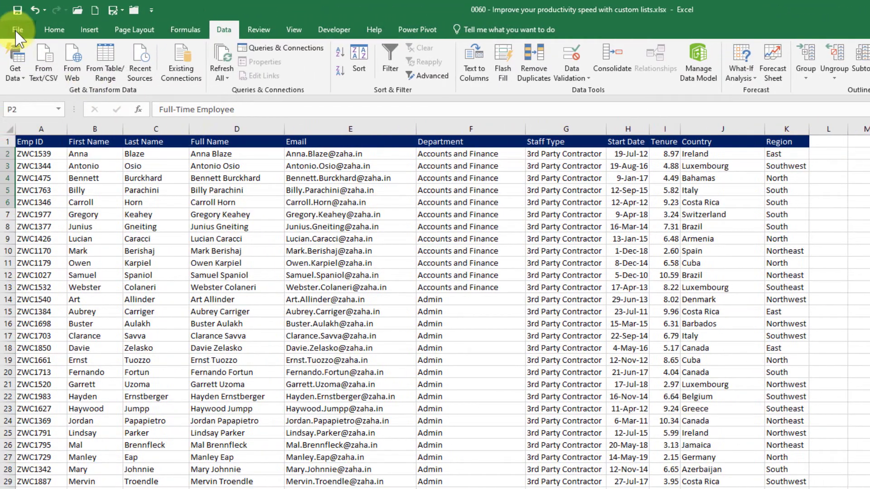
Open Edit Custom Lists from the Advanced page of Excel Options
click(17, 30)
click(32, 366)
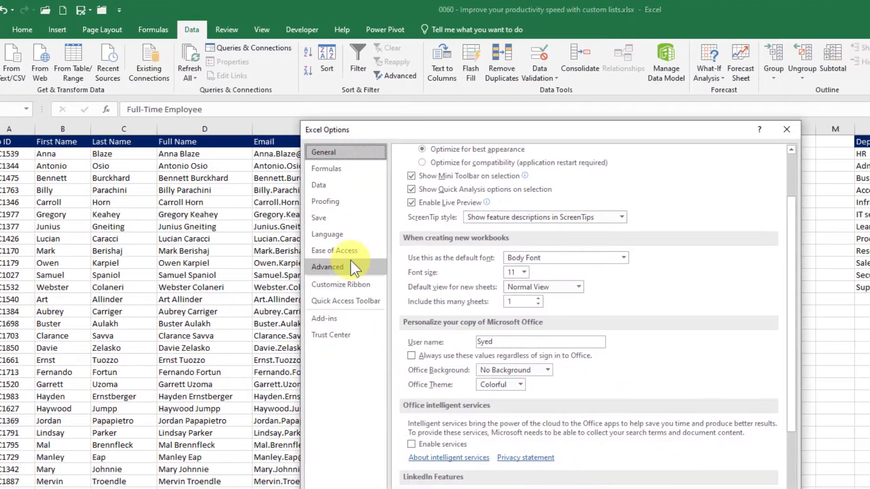
click(352, 267)
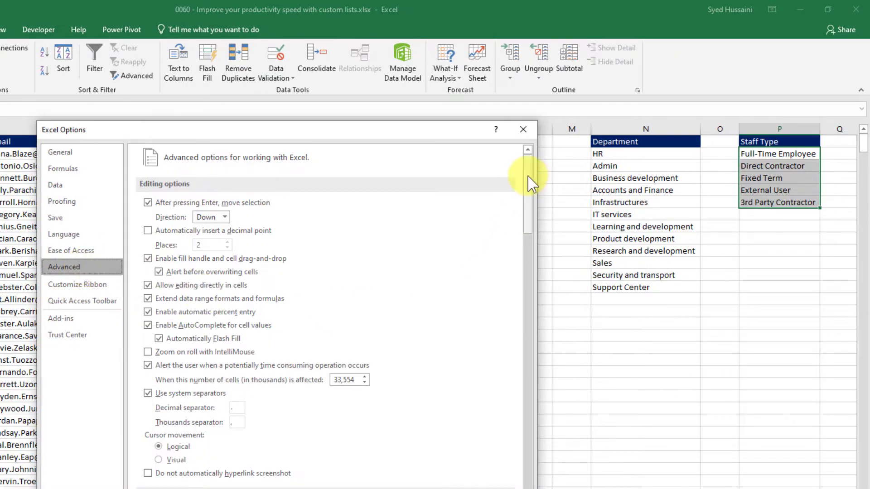
scroll(517, 317, down, 15)
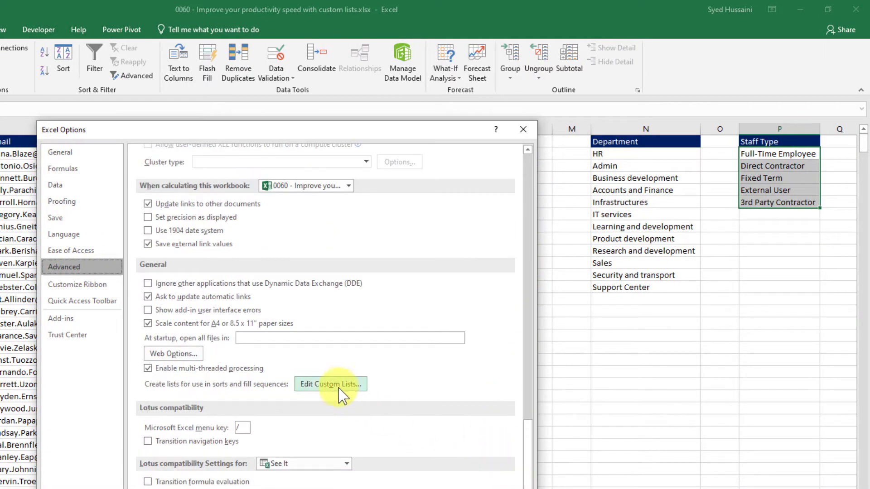
click(342, 391)
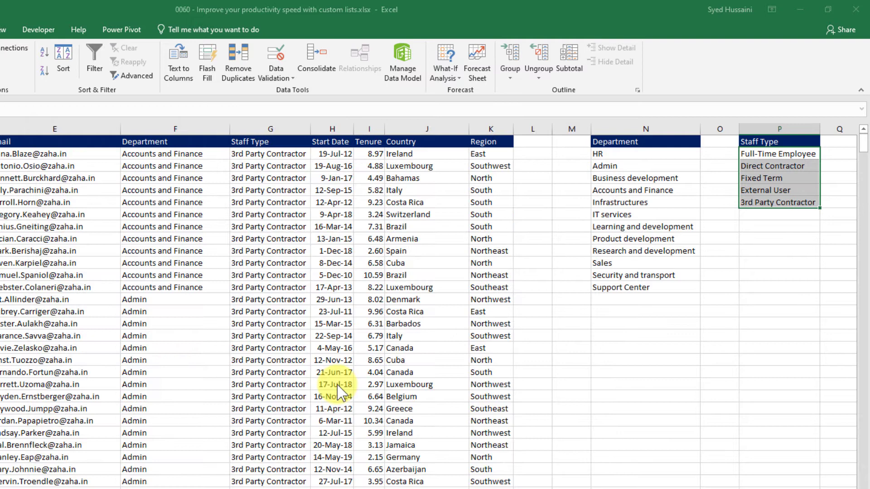
Import $P$2:$P$6 as a new custom list and close both dialogs
click(494, 402)
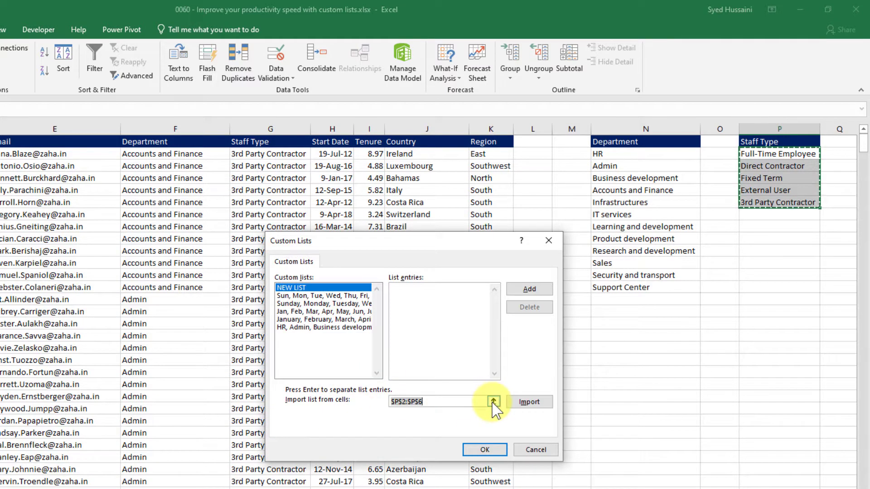
drag(772, 153, 783, 208)
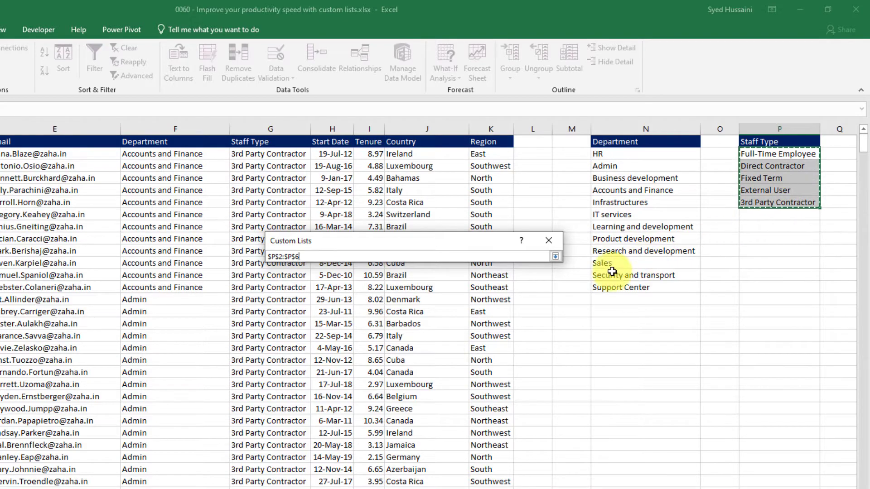
click(555, 256)
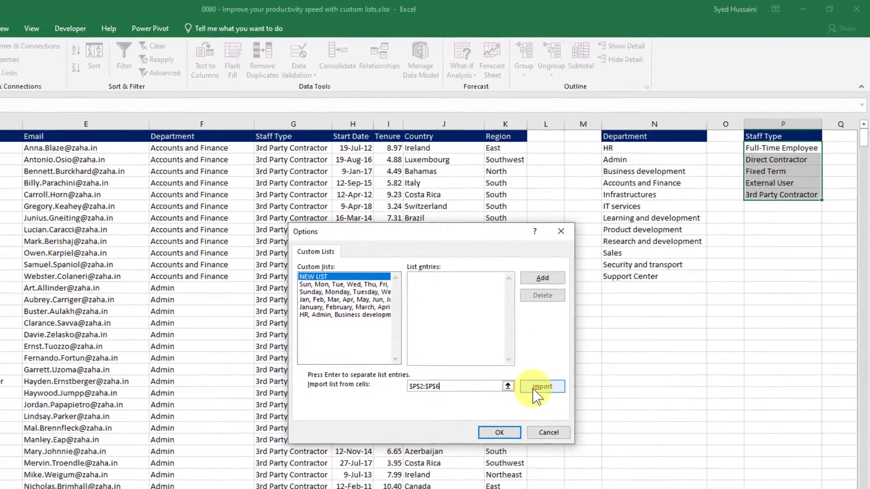
click(529, 402)
click(524, 404)
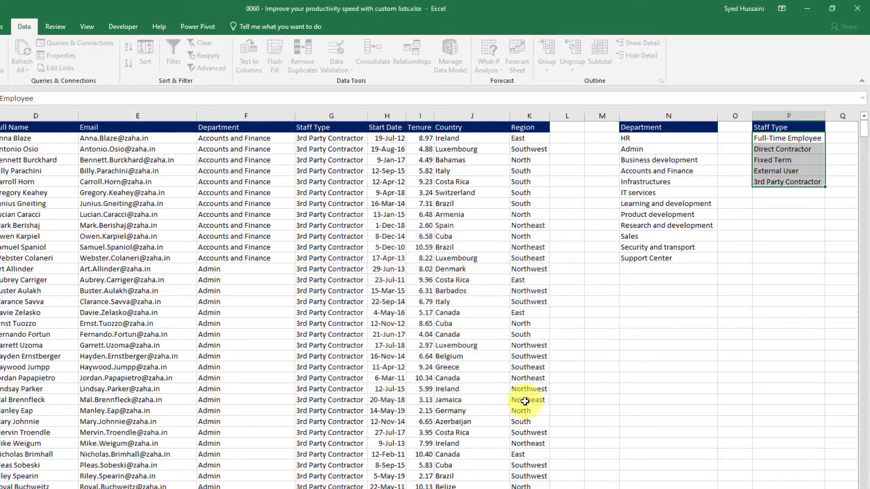
click(498, 467)
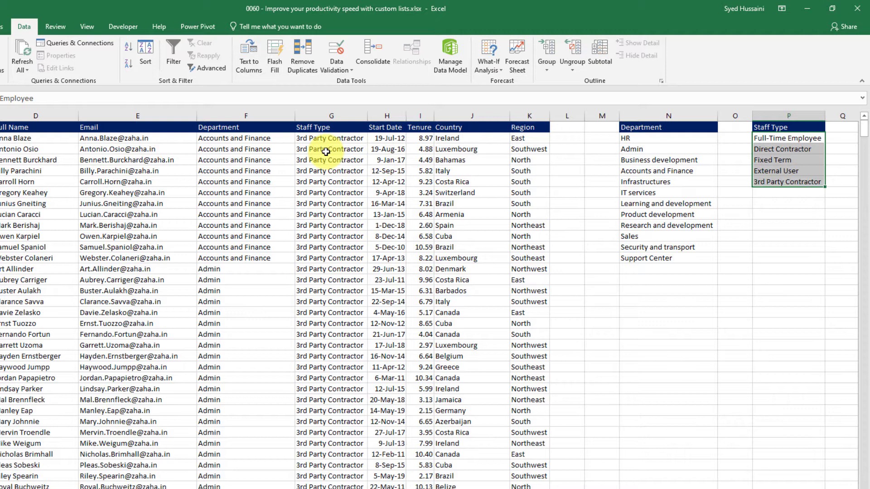
Sort the table by Staff Type using the Full-Time Employee custom list order
click(326, 140)
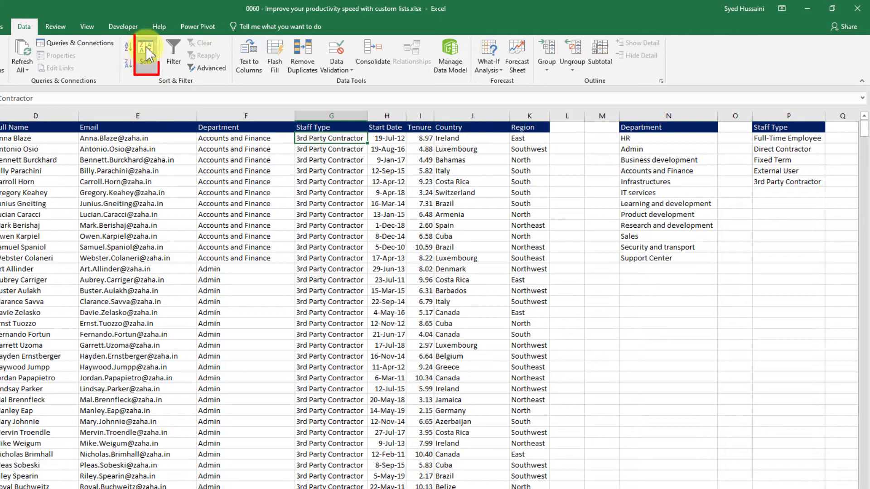
click(146, 70)
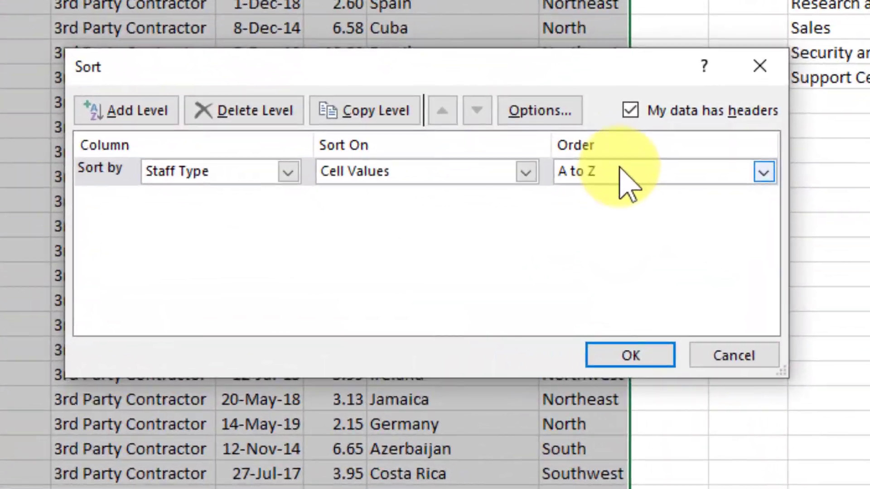
click(548, 303)
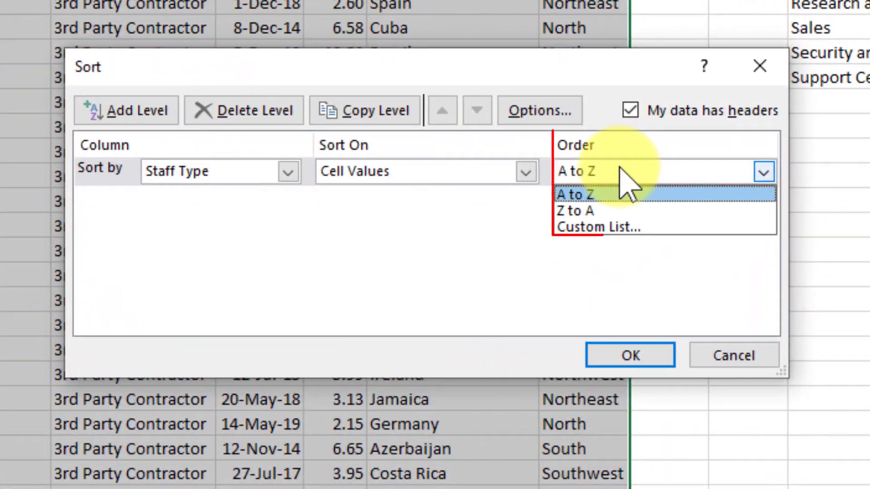
click(624, 227)
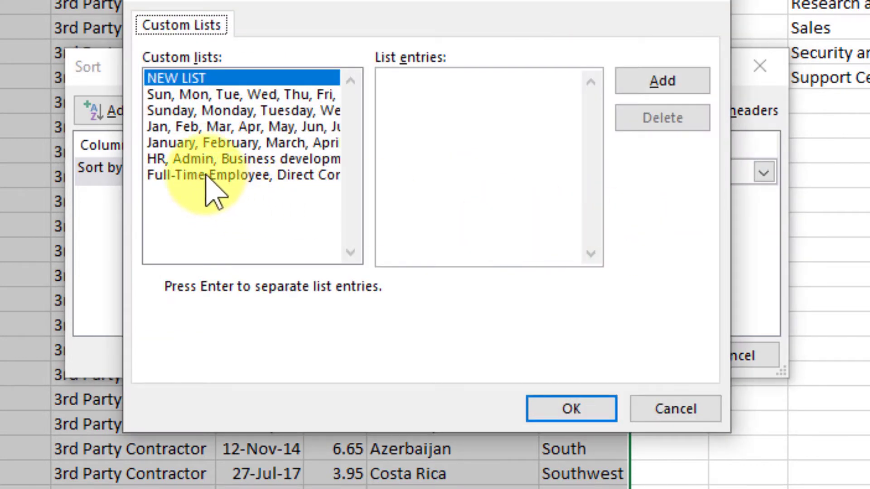
click(209, 177)
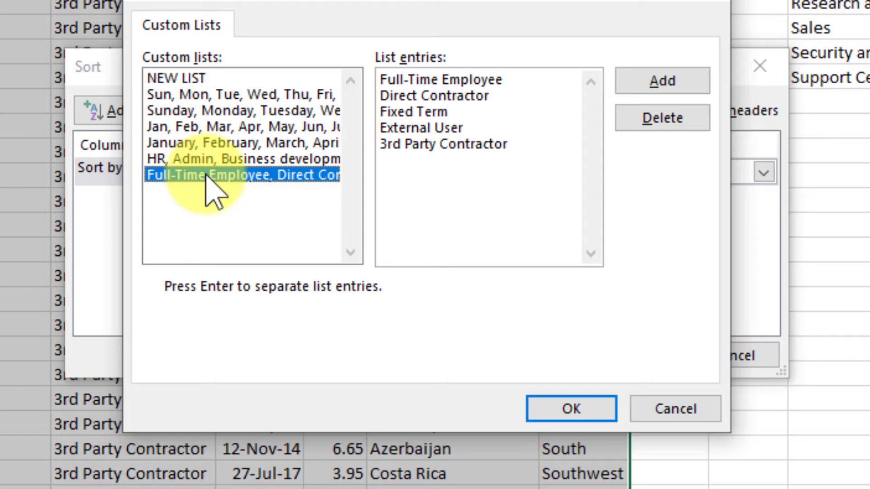
click(569, 410)
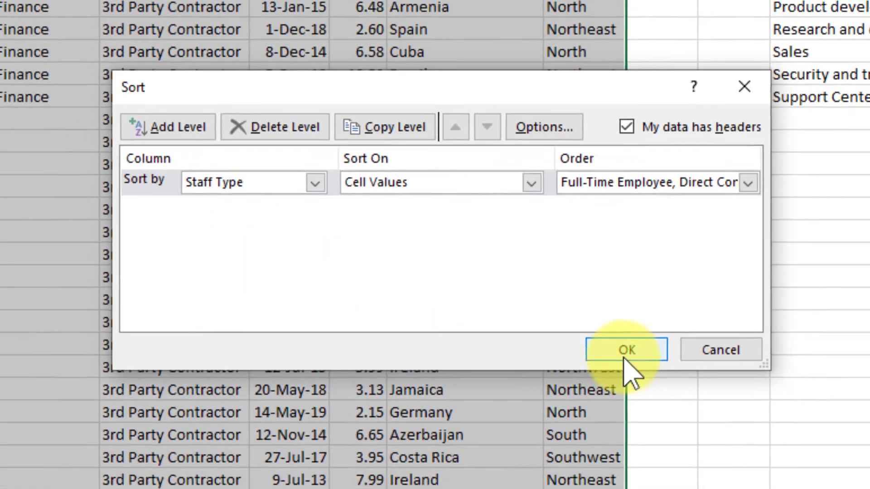
click(627, 351)
click(416, 116)
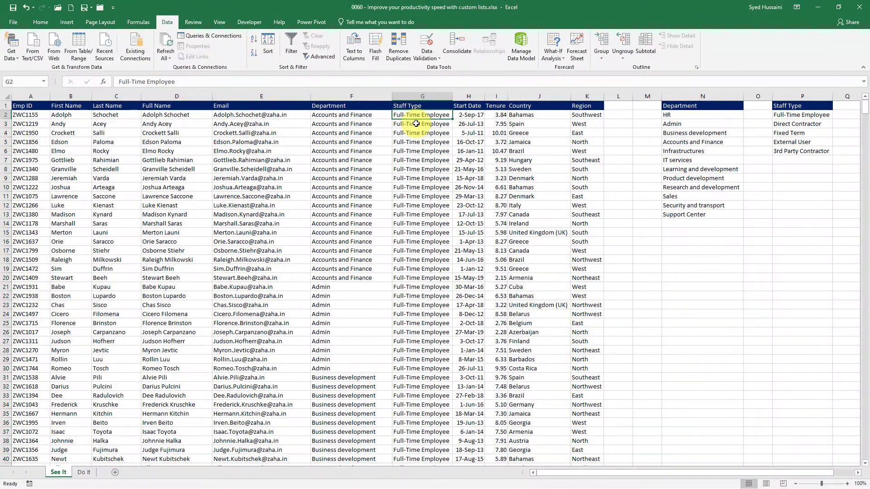
drag(413, 115, 430, 277)
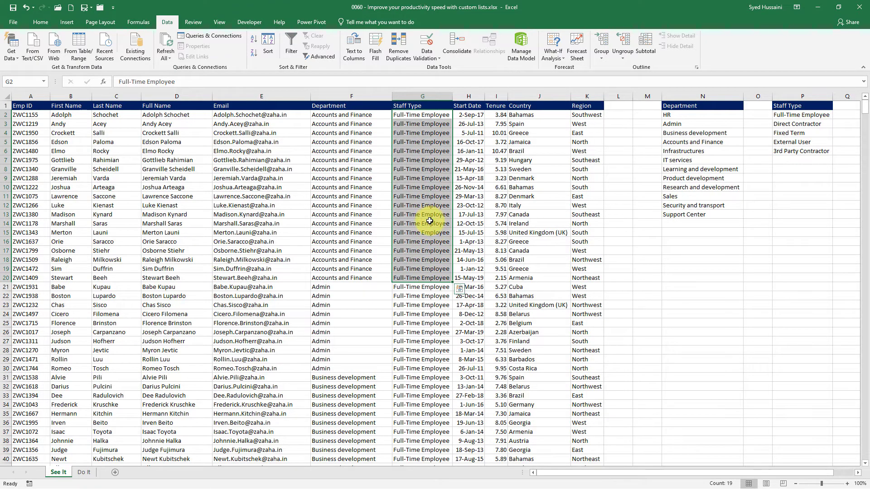
scroll(431, 230, down, 20)
scroll(427, 247, down, 20)
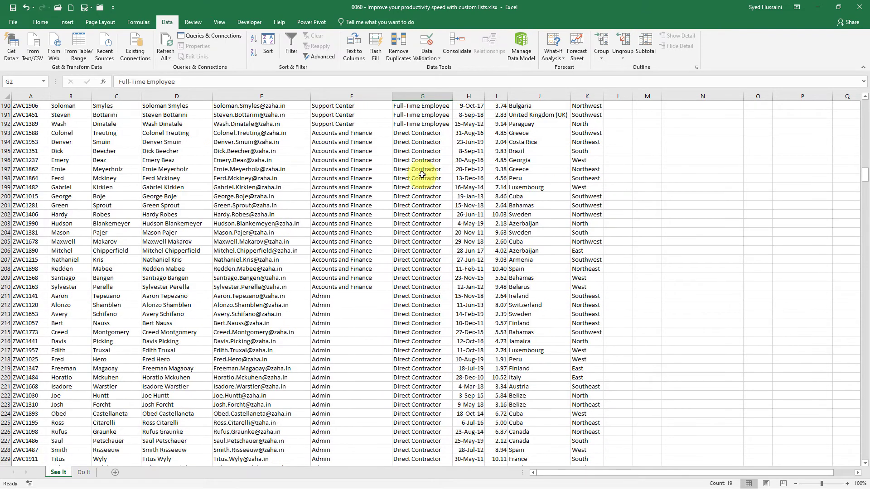
drag(421, 132, 421, 296)
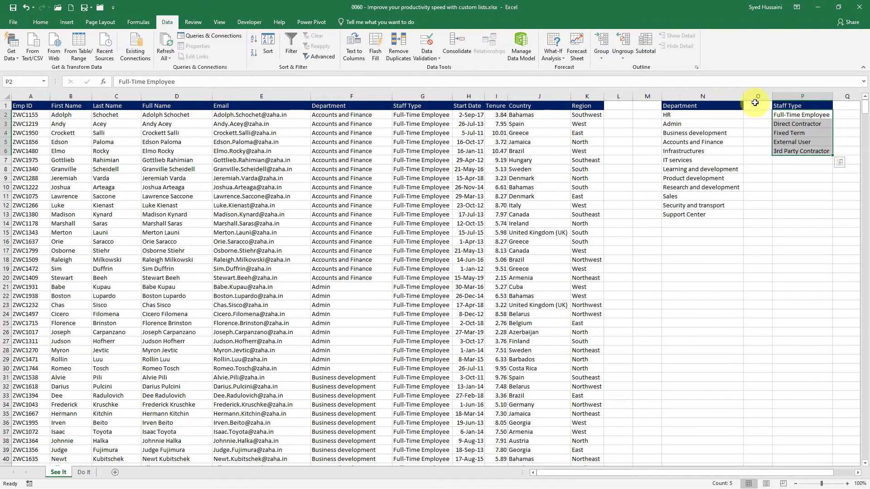